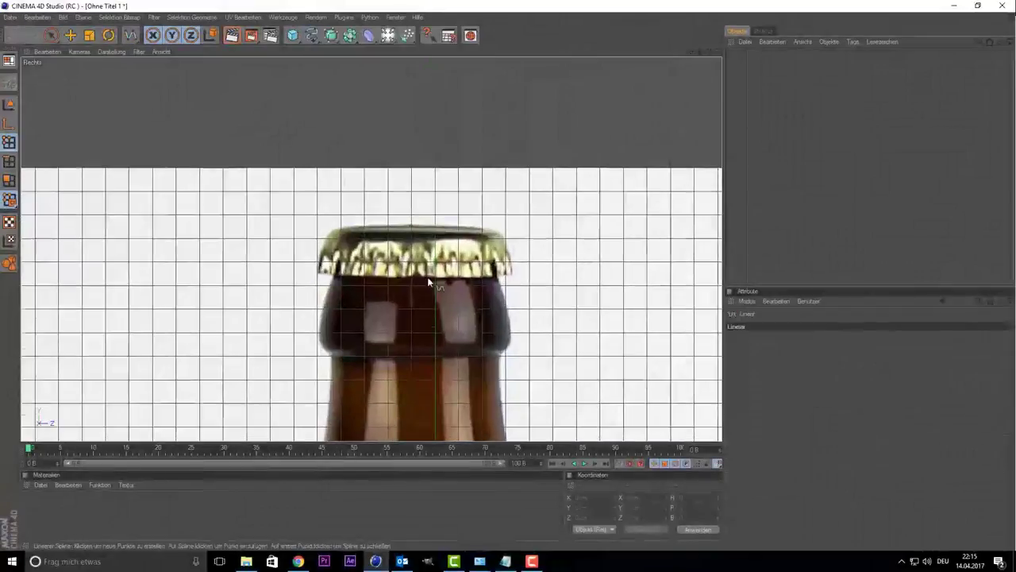
Zoom in on the traced bottle outline and switch to the perspective view
{"action": "scroll", "coordinate": [494, 280], "scroll_direction": "up", "scroll_amount": 5}
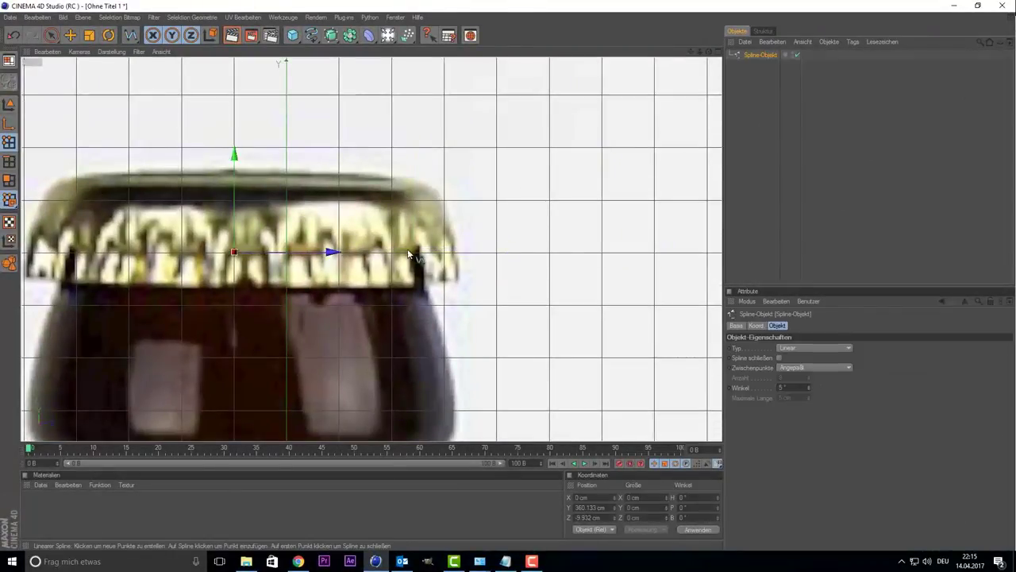
{"action": "scroll", "coordinate": [535, 148], "scroll_direction": "up", "scroll_amount": 3}
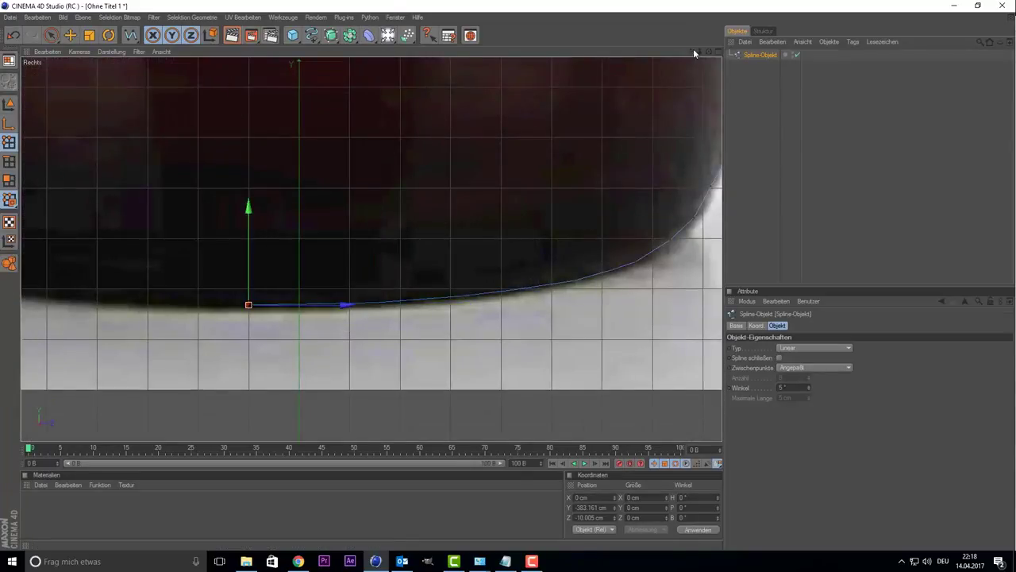
{"action": "key", "text": "F1"}
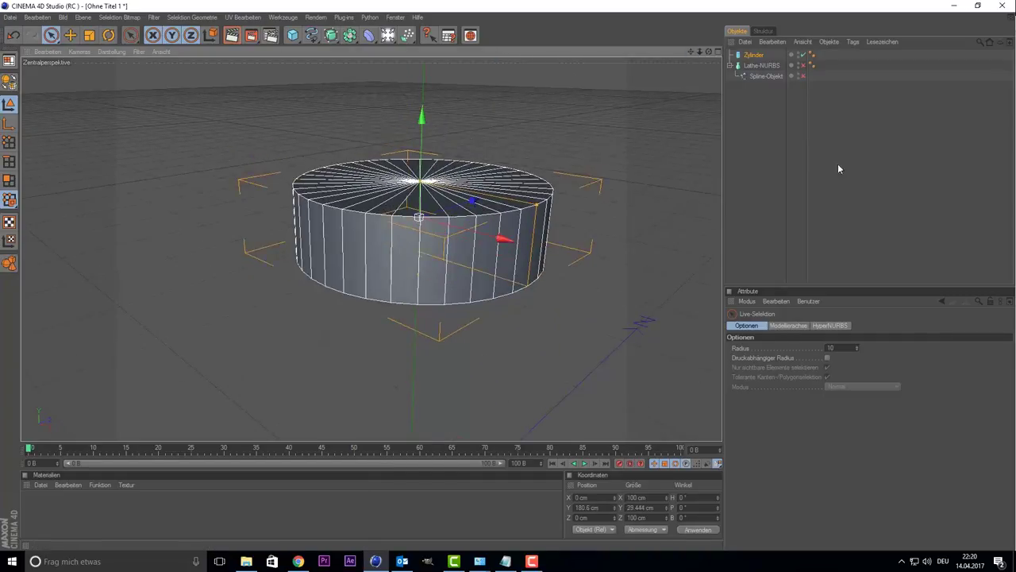
Make the cylinder editable and Inner Extrude its selected side faces
{"action": "key", "text": "c"}
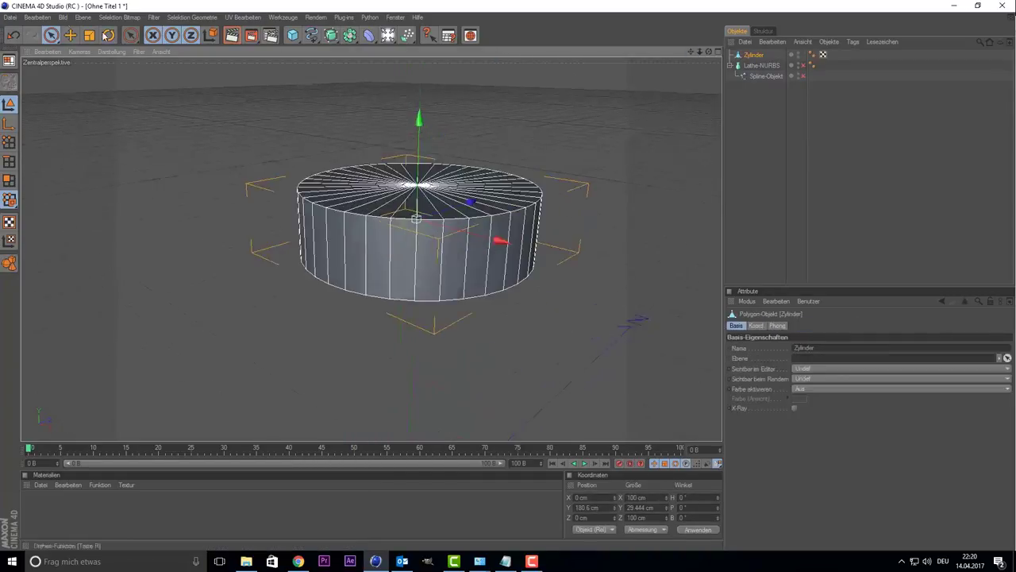
{"action": "left_click", "coordinate": [131, 18]}
{"action": "mouse_move", "coordinate": [358, 254]}
{"action": "left_mouse_down", "text": "alt"}
{"action": "mouse_move", "coordinate": [444, 270]}
{"action": "mouse_move", "coordinate": [318, 262]}
{"action": "left_mouse_up", "text": "alt"}
{"action": "mouse_move", "coordinate": [333, 302]}
{"action": "left_mouse_down", "text": "shift"}
{"action": "mouse_move", "coordinate": [269, 302]}
{"action": "mouse_move", "coordinate": [454, 318]}
{"action": "left_mouse_up", "text": "shift"}
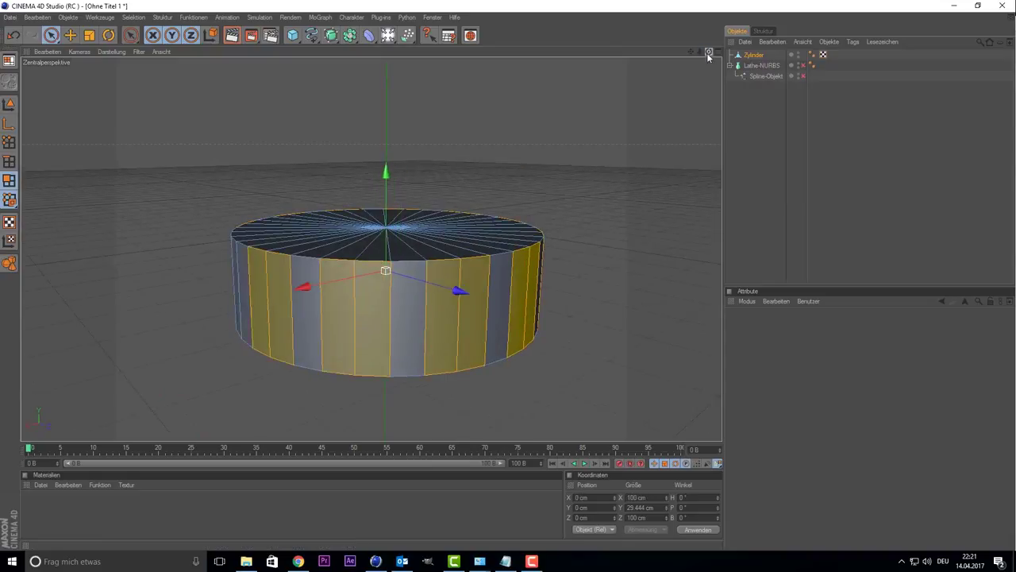
{"action": "left_click_drag", "start_coordinate": [710, 56], "coordinate": [427, 140]}
{"action": "right_click", "coordinate": [373, 155]}
{"action": "left_click", "coordinate": [433, 327]}
{"action": "left_click_drag", "start_coordinate": [433, 327], "coordinate": [477, 327]}
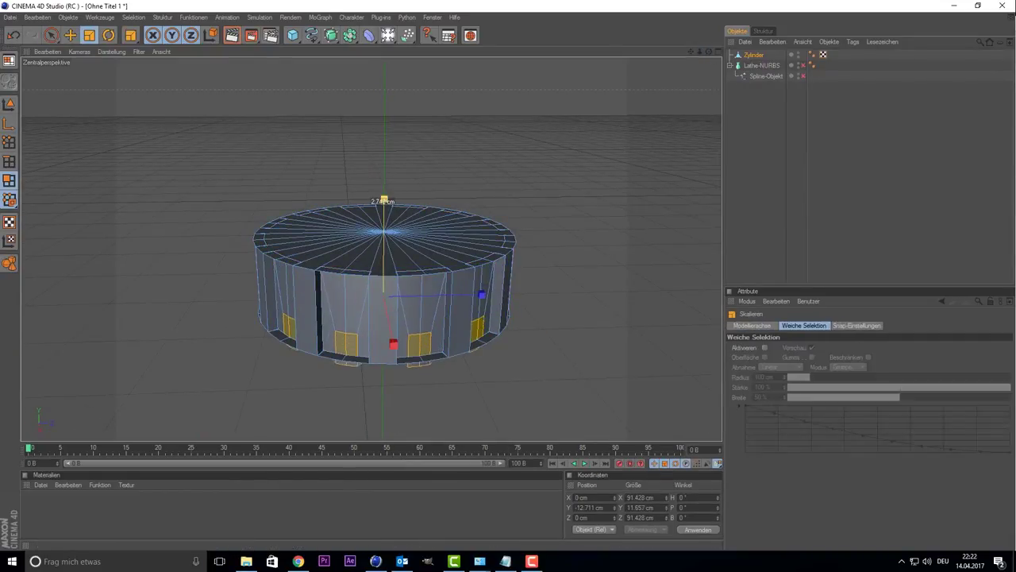
Ring-select the bottom faces and select the top faces for extrusion
{"action": "mouse_move", "coordinate": [69, 166]}
{"action": "left_mouse_down", "text": "alt"}
{"action": "mouse_move", "coordinate": [238, 238]}
{"action": "mouse_move", "coordinate": [454, 363]}
{"action": "mouse_move", "coordinate": [620, 291]}
{"action": "mouse_move", "coordinate": [296, 349]}
{"action": "mouse_move", "coordinate": [397, 302]}
{"action": "left_mouse_up", "text": "alt"}
{"action": "left_click", "coordinate": [133, 16]}
{"action": "left_click", "coordinate": [159, 80]}
{"action": "left_click", "coordinate": [453, 363]}
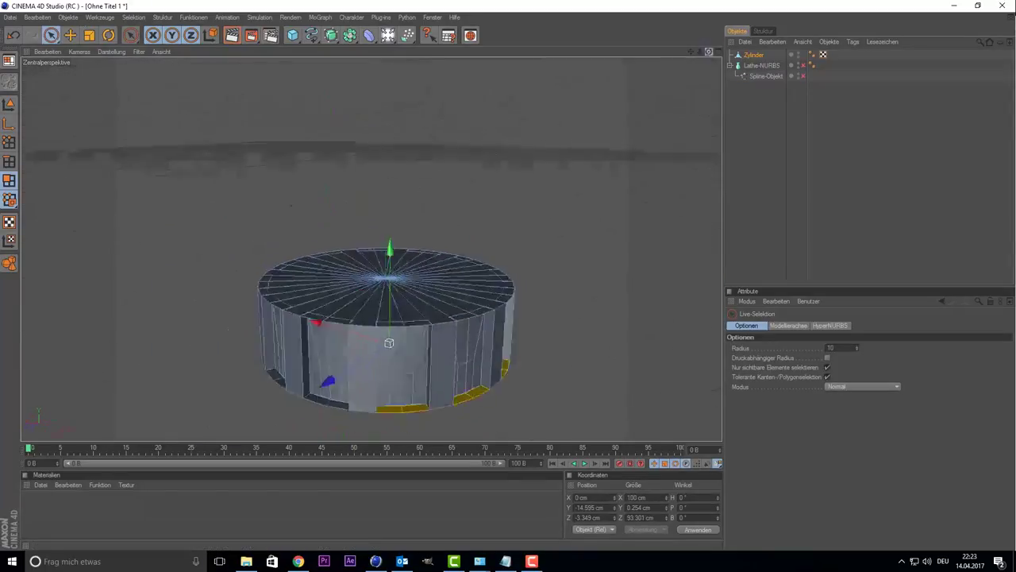
{"action": "left_click", "coordinate": [133, 17]}
{"action": "left_click", "coordinate": [159, 68]}
{"action": "left_click", "coordinate": [388, 282]}
{"action": "key", "text": "d"}
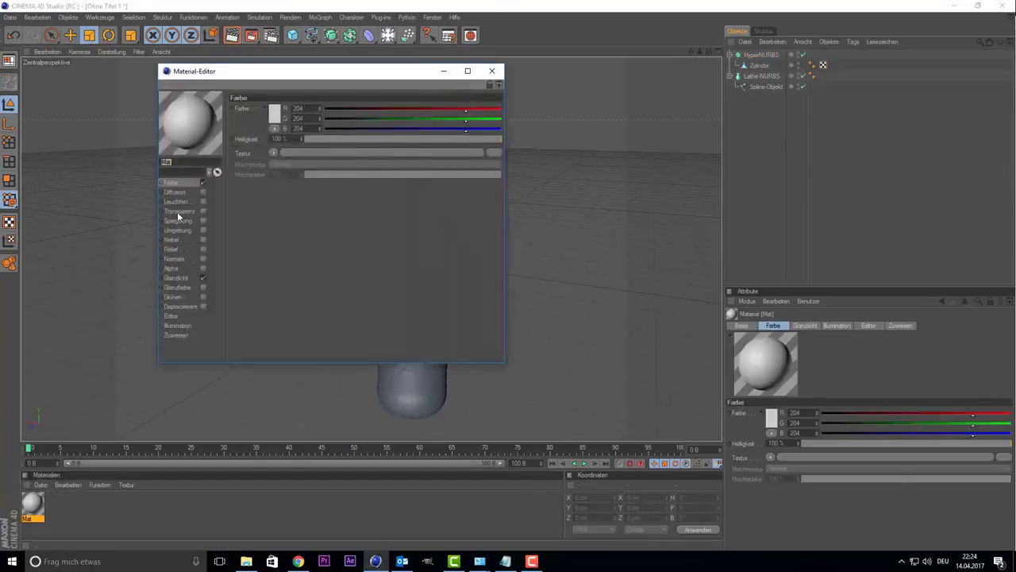
Enable transparency on the bottle material and recolour its orange gradient stops
{"action": "left_click", "coordinate": [203, 211]}
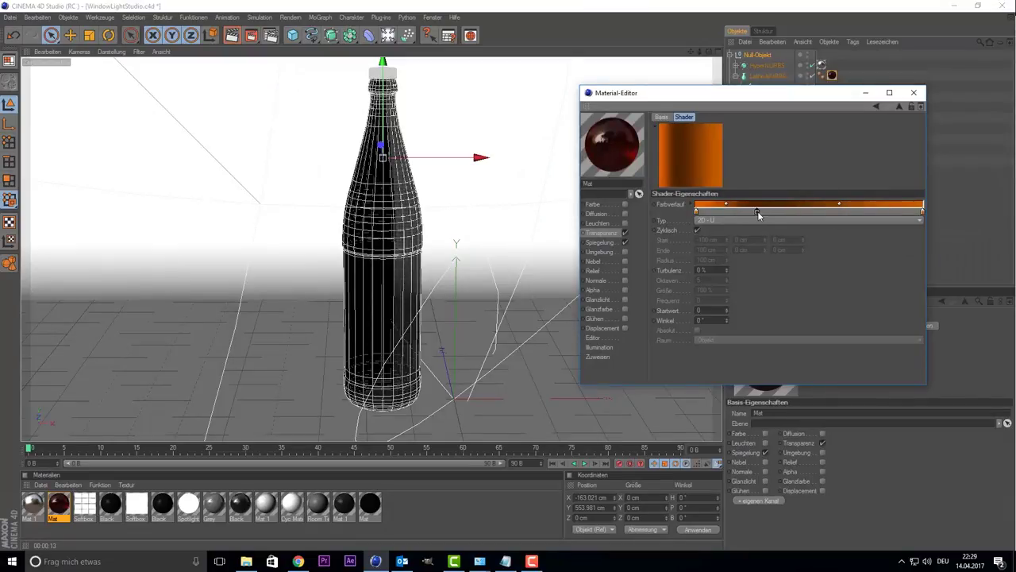
{"action": "left_click", "coordinate": [798, 216]}
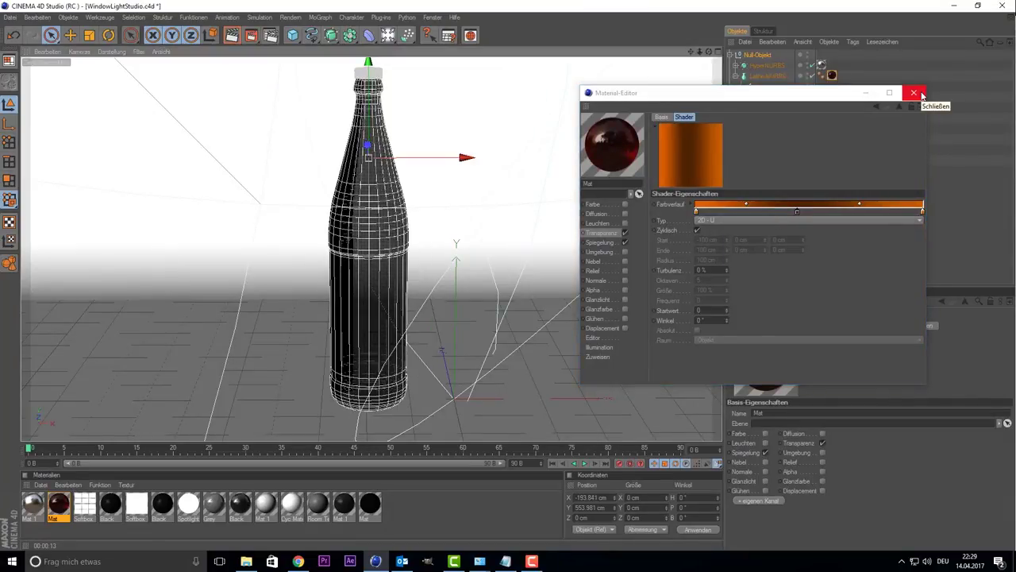
{"action": "left_click", "coordinate": [914, 93]}
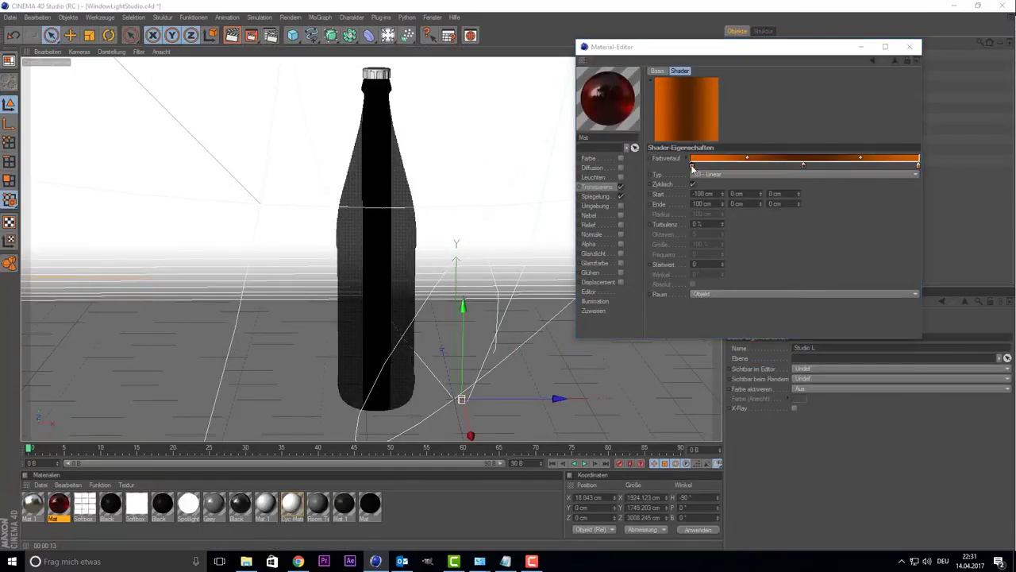
{"action": "double_click", "coordinate": [693, 166]}
{"action": "left_click", "coordinate": [897, 215]}
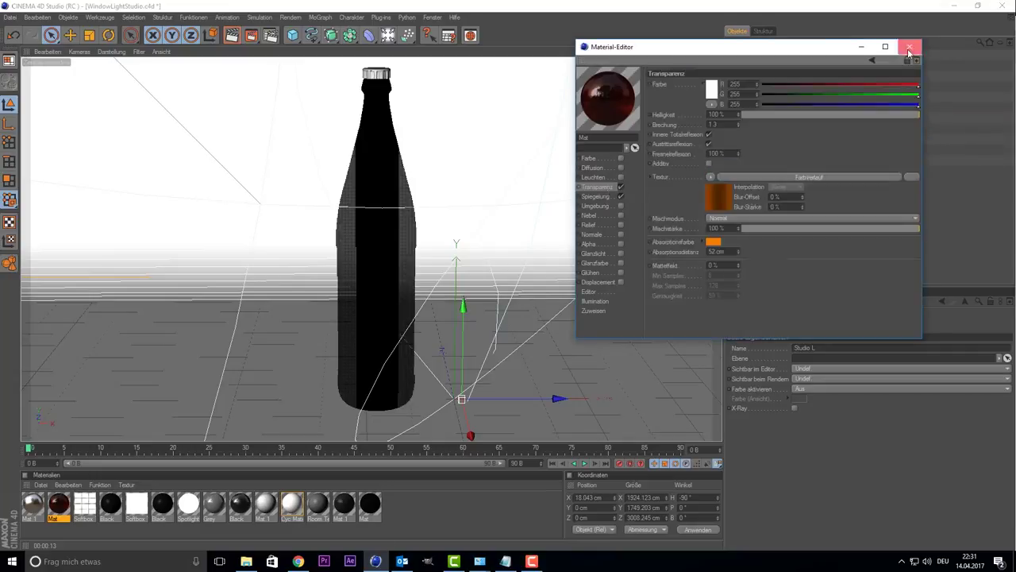
{"action": "left_click", "coordinate": [909, 48]}
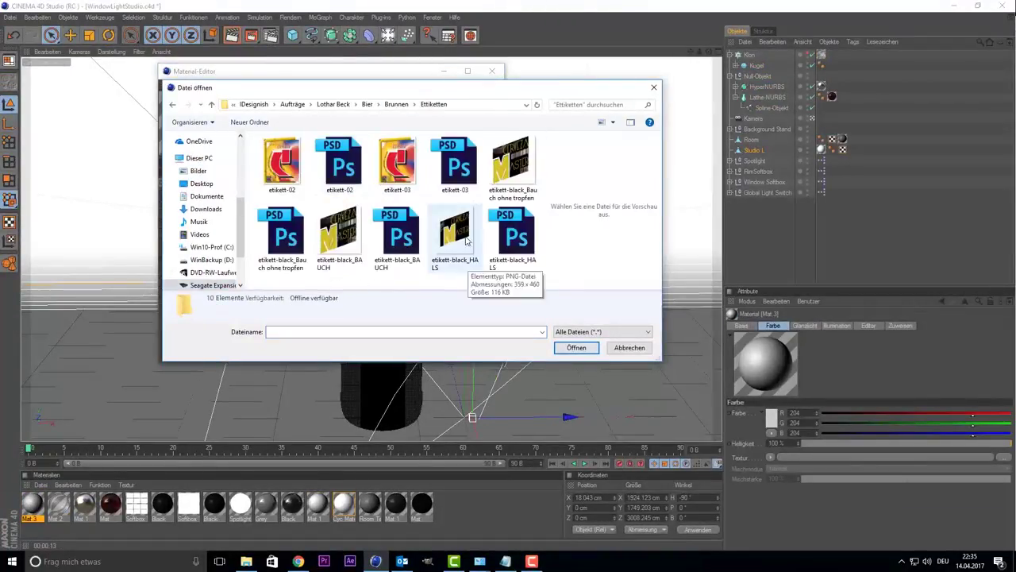
Load the label image into Mat 3, apply it to the Lathe-NURBS bottle, and open Cyc Material
{"action": "double_click", "coordinate": [467, 241]}
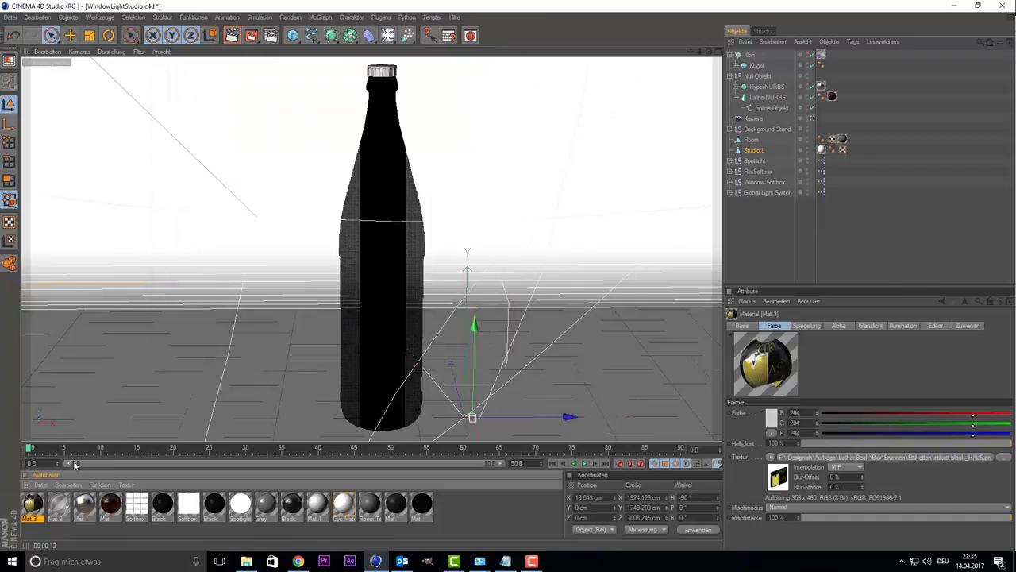
{"action": "left_click_drag", "start_coordinate": [32, 503], "coordinate": [381, 262]}
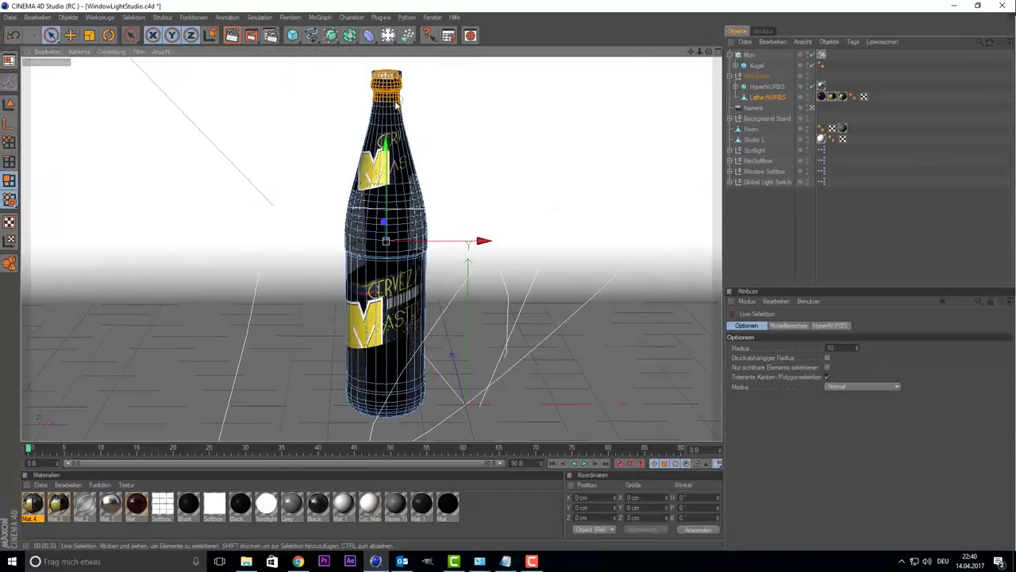
{"action": "left_click_drag", "start_coordinate": [518, 95], "coordinate": [374, 101], "text": "alt"}
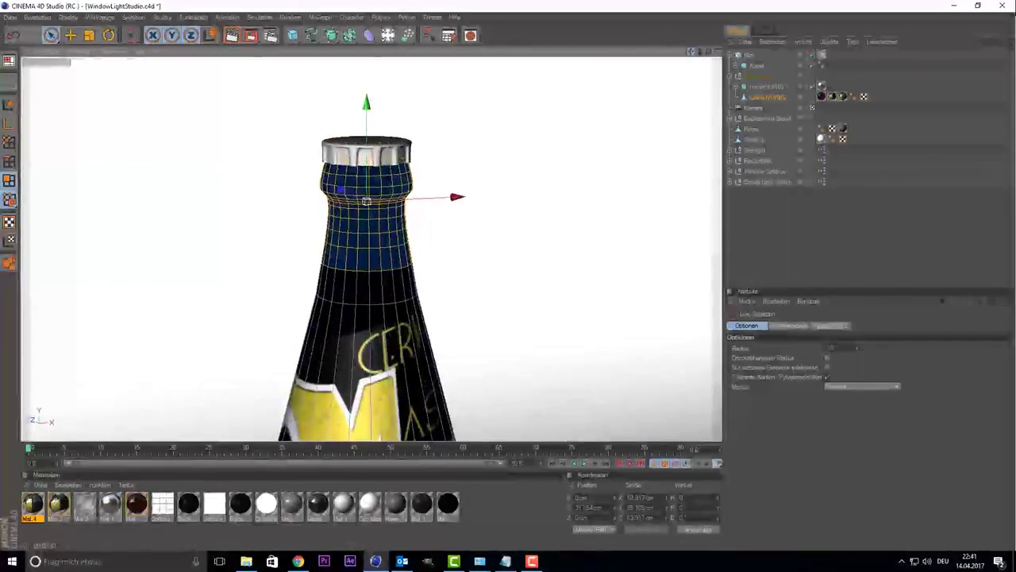
{"action": "left_click", "coordinate": [776, 223]}
{"action": "double_click", "coordinate": [83, 503]}
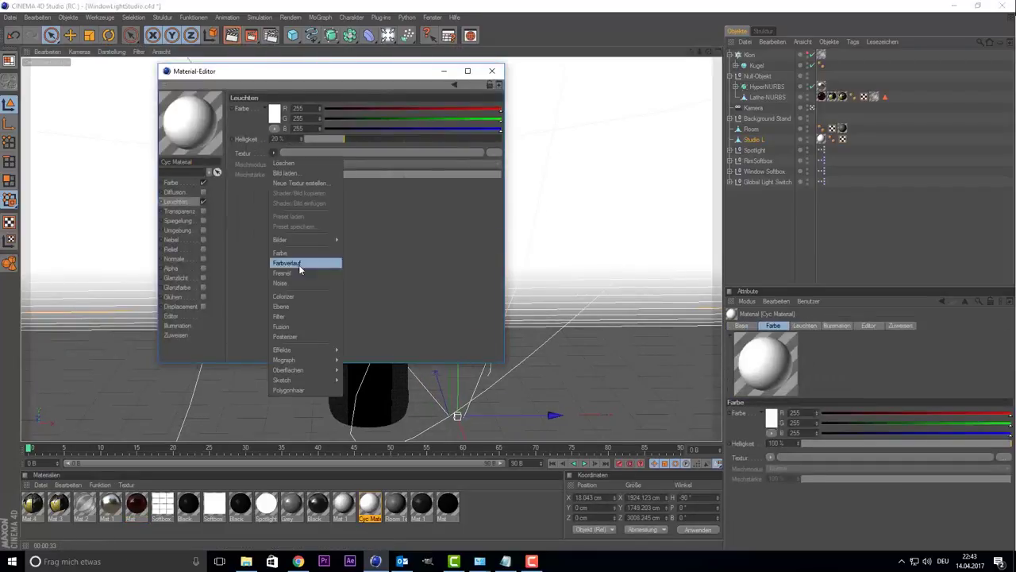
Give Cyc Material's luminance a gradient texture at 9% brightness and open the gradient's settings
{"action": "left_click", "coordinate": [298, 264]}
{"action": "left_click", "coordinate": [301, 237]}
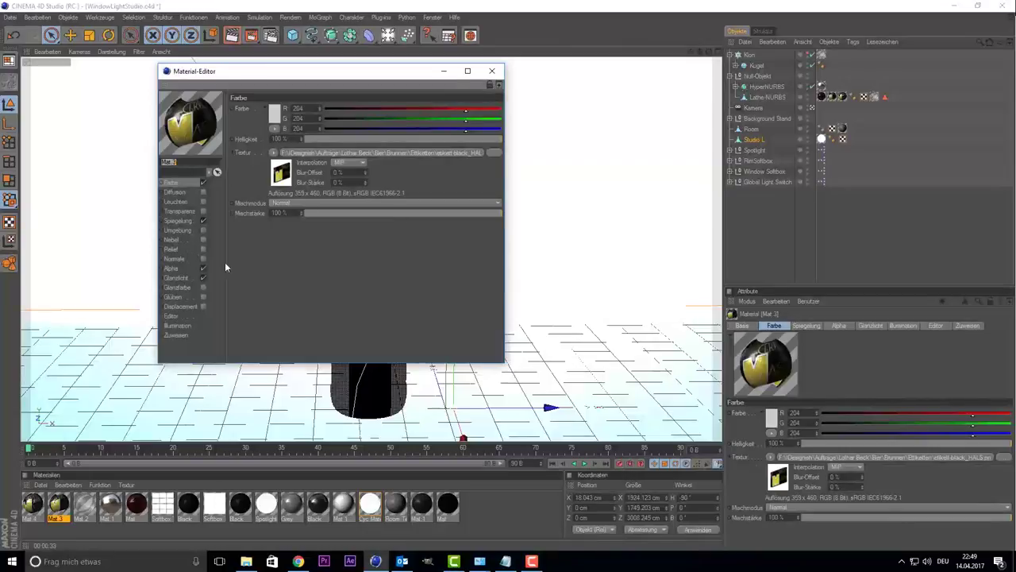
{"action": "left_click", "coordinate": [203, 248]}
{"action": "left_click", "coordinate": [524, 310]}
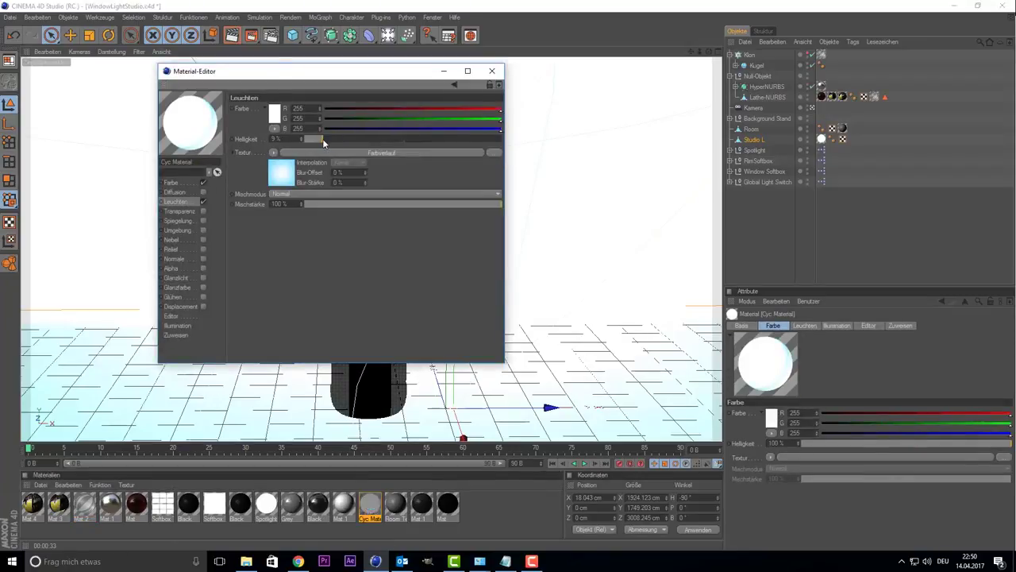
{"action": "left_click", "coordinate": [321, 152]}
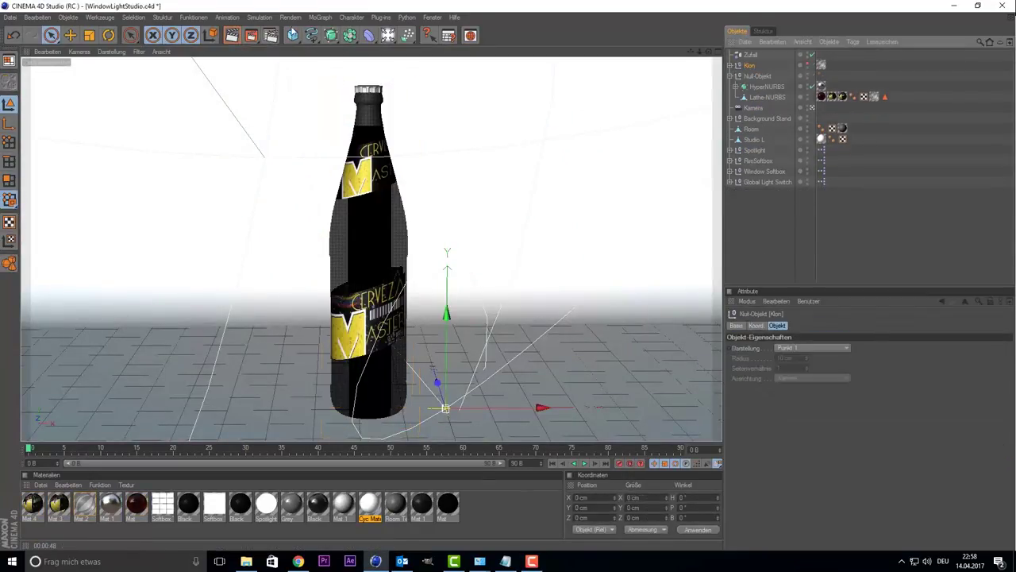
Delete the droplet clones covering the bottle cap
{"action": "left_click_drag", "start_coordinate": [331, 74], "coordinate": [435, 127]}
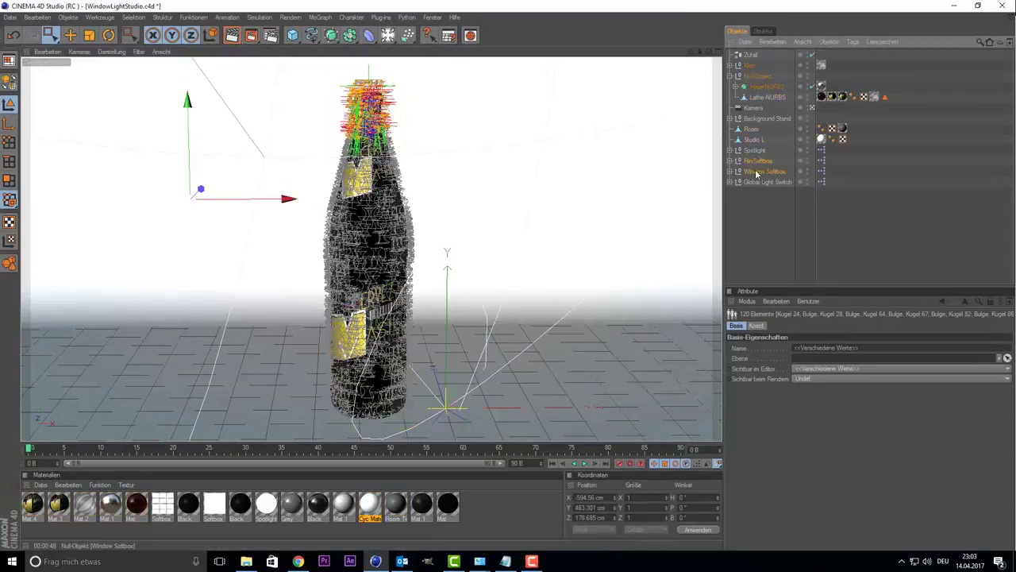
{"action": "left_click", "coordinate": [239, 38]}
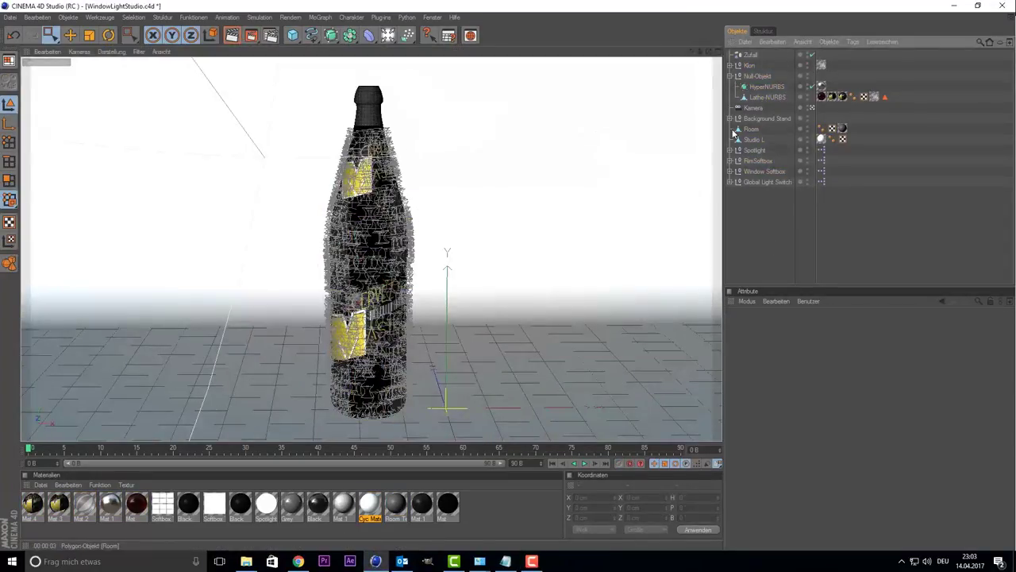
{"action": "left_click_drag", "start_coordinate": [556, 159], "coordinate": [326, 64]}
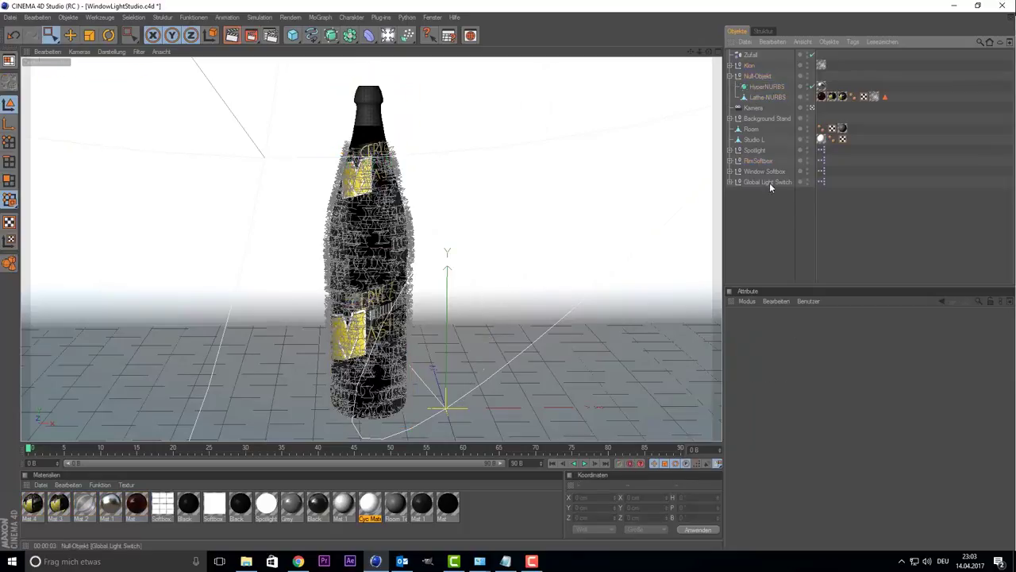
{"action": "left_click_drag", "start_coordinate": [409, 128], "coordinate": [329, 88]}
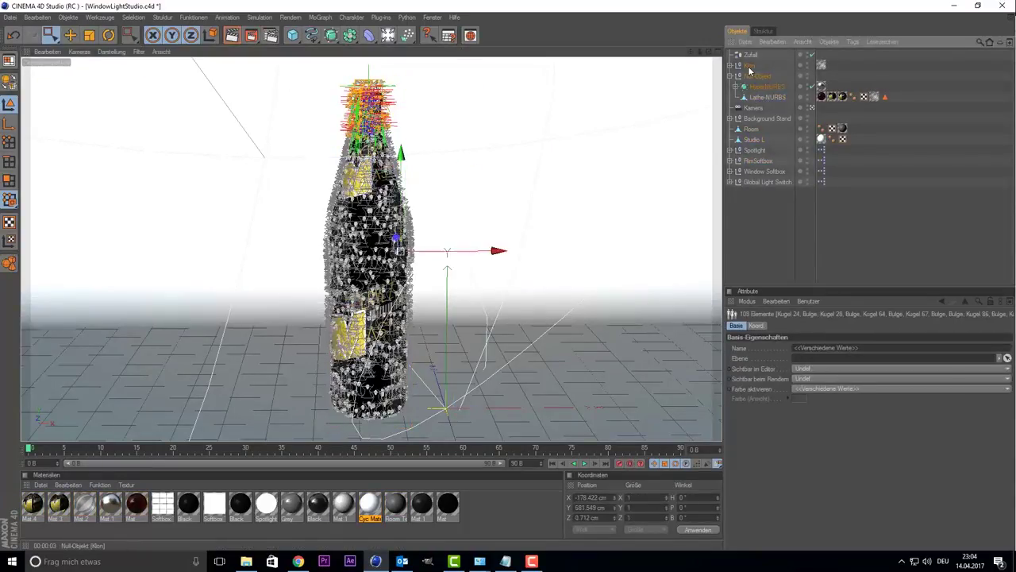
{"action": "key", "text": "Delete"}
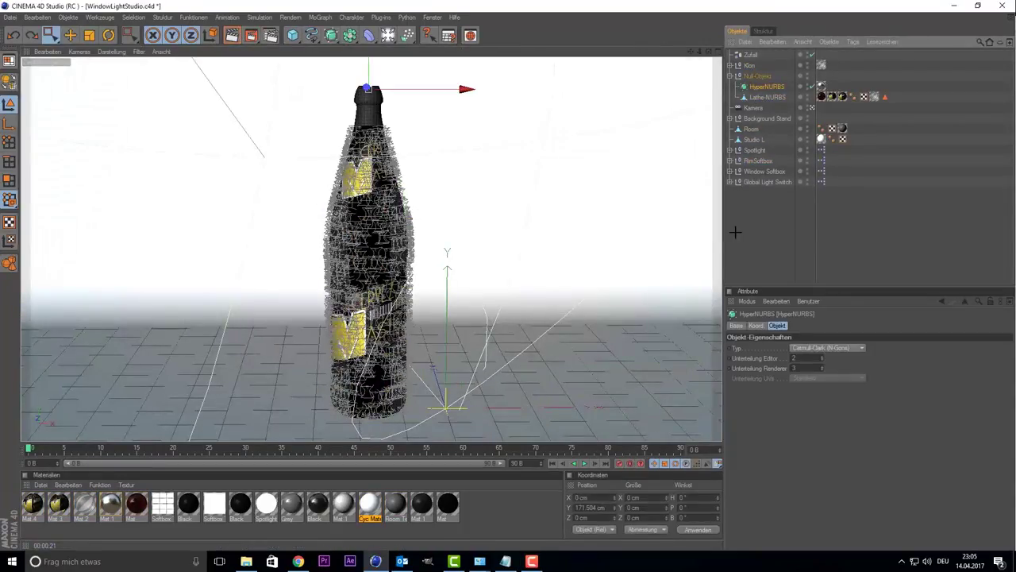
Select the bottle's HyperNURBS and parts under the Flasche null
{"action": "left_click", "coordinate": [760, 87]}
{"action": "left_click_drag", "start_coordinate": [318, 71], "coordinate": [422, 121]}
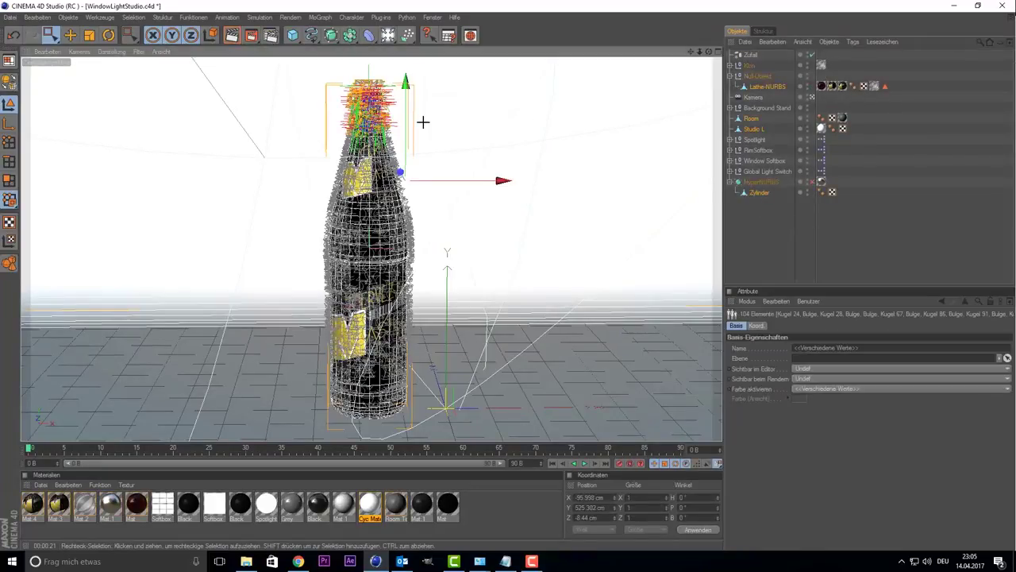
{"action": "left_click", "coordinate": [757, 76]}
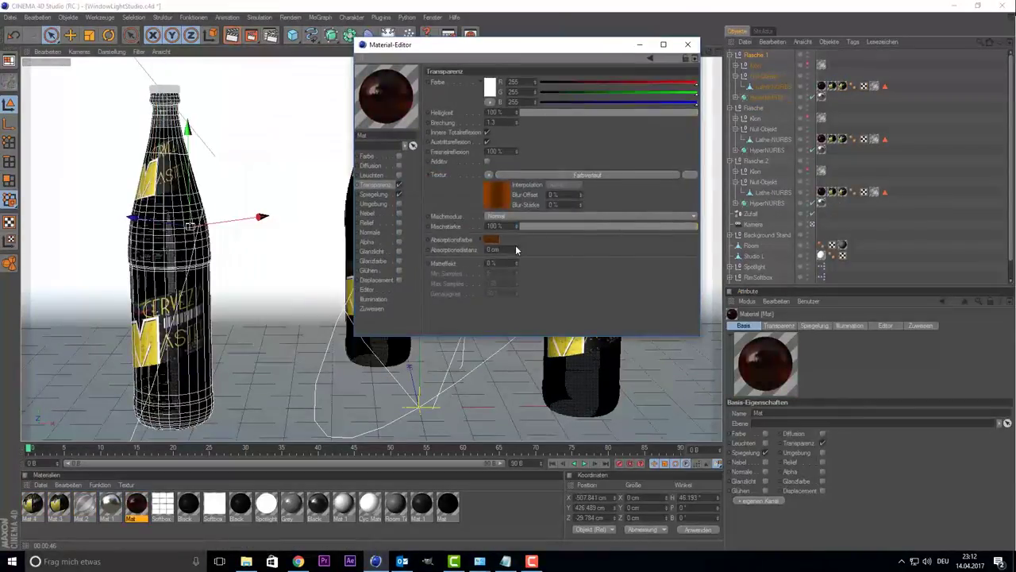
Set the transparency gradient to 3D-Linear, absorption distance to 33 cm, and edit a knot colour
{"action": "left_click", "coordinate": [495, 196]}
{"action": "left_click", "coordinate": [516, 171]}
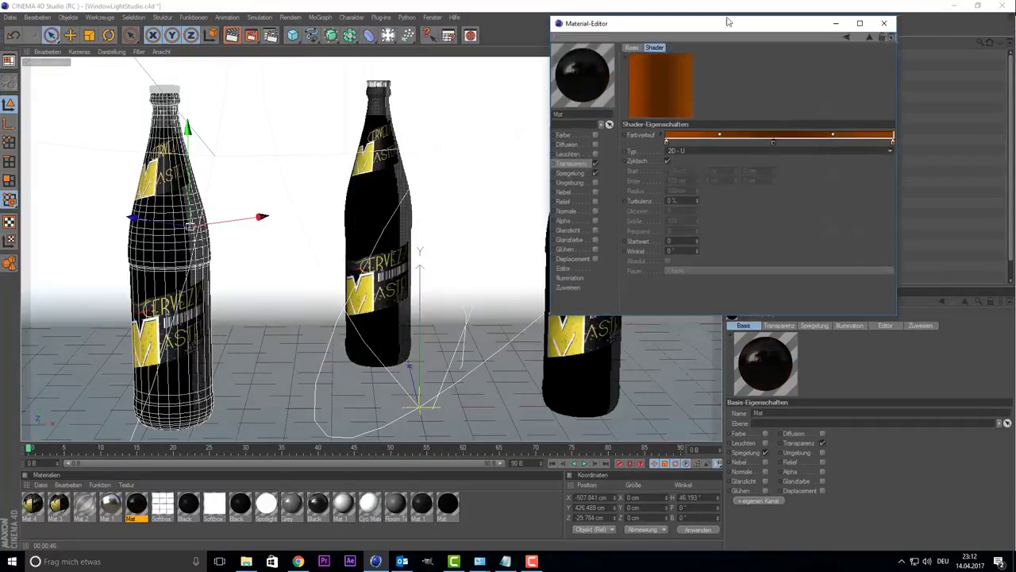
{"action": "left_click", "coordinate": [614, 148]}
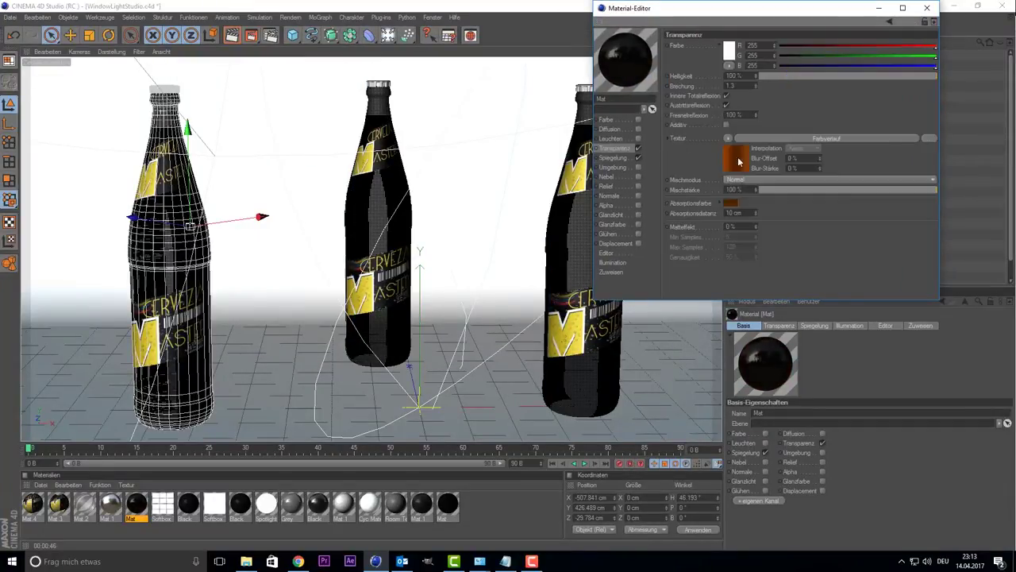
{"action": "left_click_drag", "start_coordinate": [756, 214], "coordinate": [756, 211]}
{"action": "double_click", "coordinate": [816, 125]}
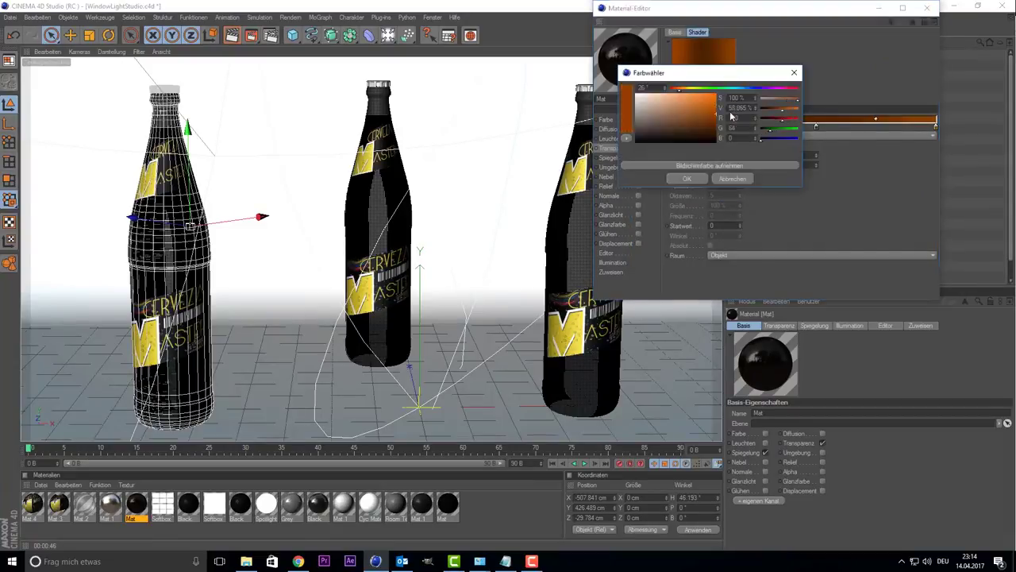
{"action": "key", "text": "Escape"}
Set the gradient space to World, close the editor, and select the left bottle
{"action": "mouse_move", "coordinate": [795, 8]}
{"action": "left_mouse_down"}
{"action": "mouse_move", "coordinate": [310, 141]}
{"action": "mouse_move", "coordinate": [285, 125]}
{"action": "left_mouse_up"}
{"action": "left_click", "coordinate": [313, 374]}
{"action": "left_click", "coordinate": [273, 395]}
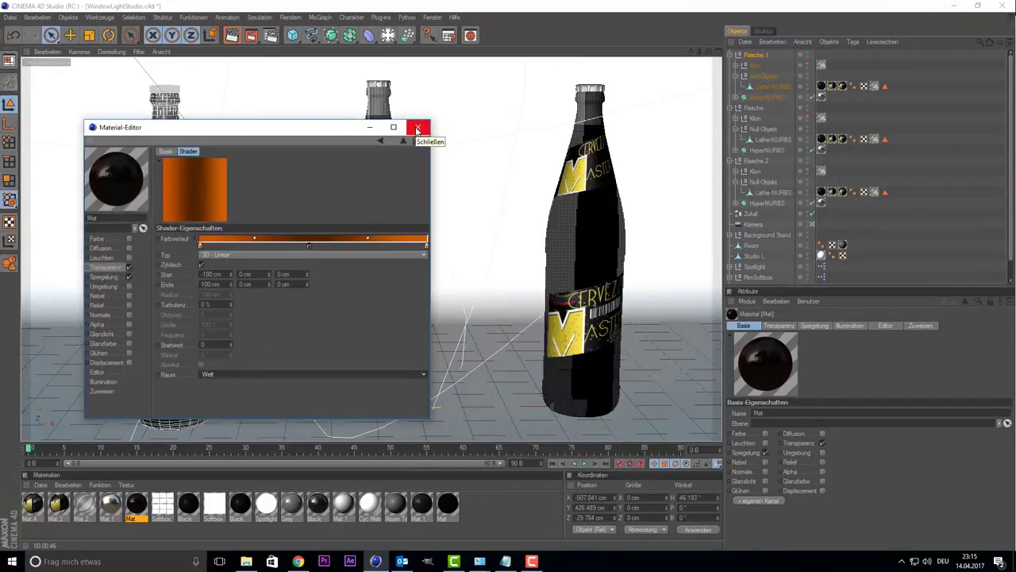
{"action": "left_click", "coordinate": [417, 129]}
{"action": "left_click", "coordinate": [170, 238]}
Undo the middle bottle's recent moves and review the render effects list
{"action": "left_click", "coordinate": [335, 301]}
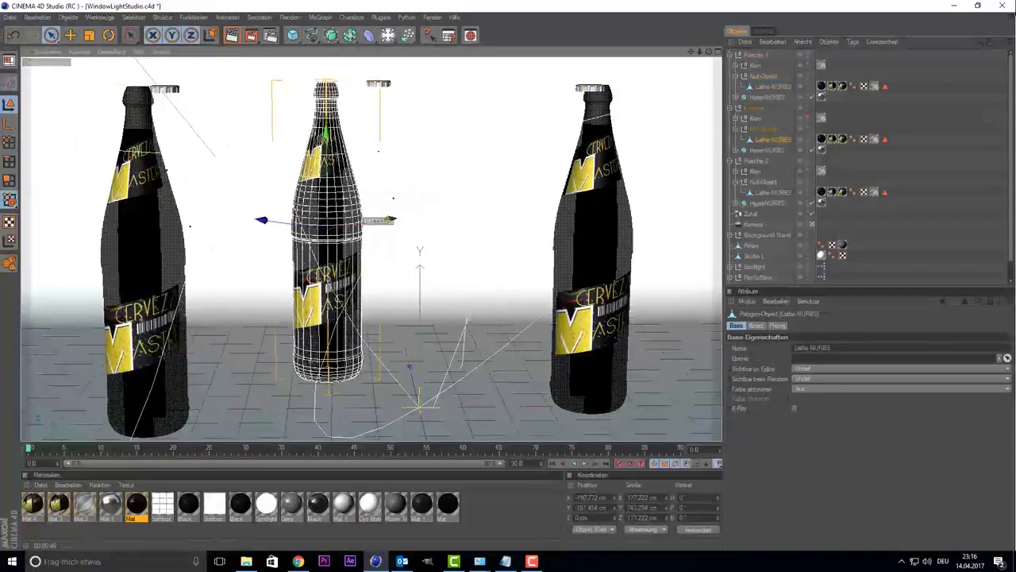
{"action": "key", "text": "ctrl+z"}
{"action": "key", "text": "ctrl+z"}
{"action": "key", "text": "ctrl+z"}
{"action": "key", "text": "ctrl+z"}
{"action": "key", "text": "ctrl+z"}
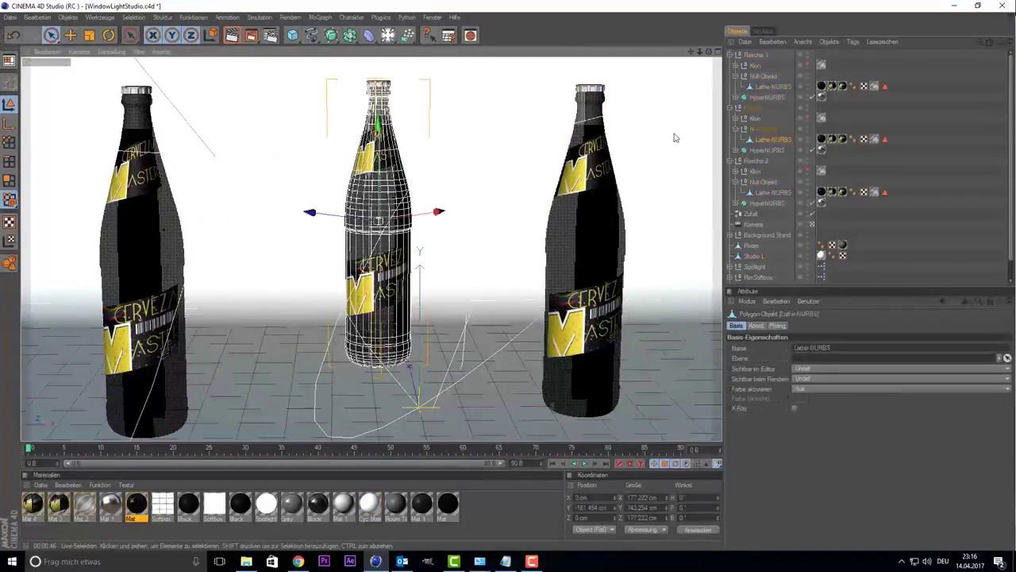
{"action": "key", "text": "ctrl+z"}
{"action": "key", "text": "ctrl+z"}
{"action": "key", "text": "ctrl+z"}
{"action": "key", "text": "ctrl+z"}
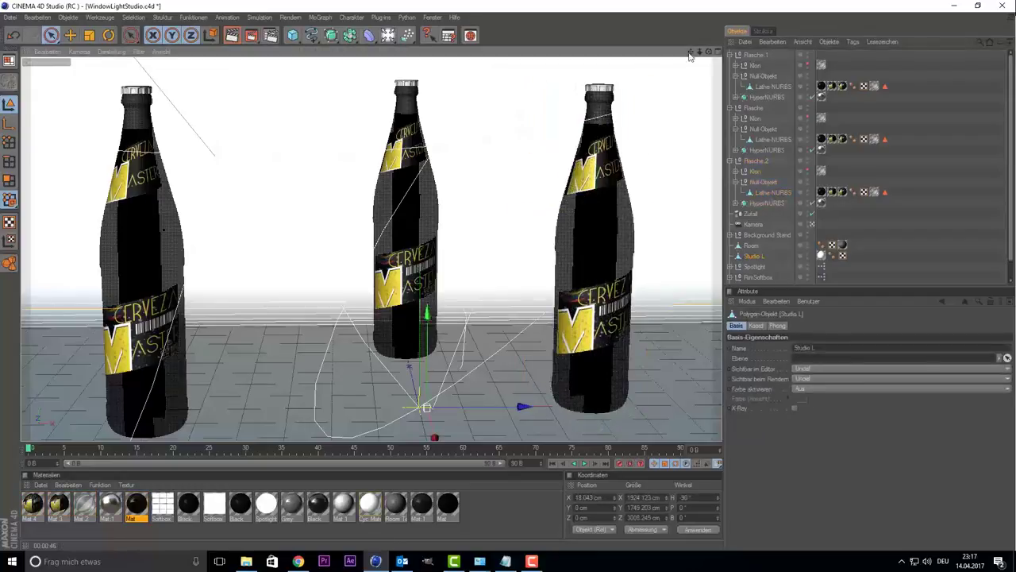
{"action": "key", "text": "ctrl+z"}
{"action": "key", "text": "ctrl+z"}
{"action": "key", "text": "ctrl+b"}
{"action": "left_click", "coordinate": [90, 189]}
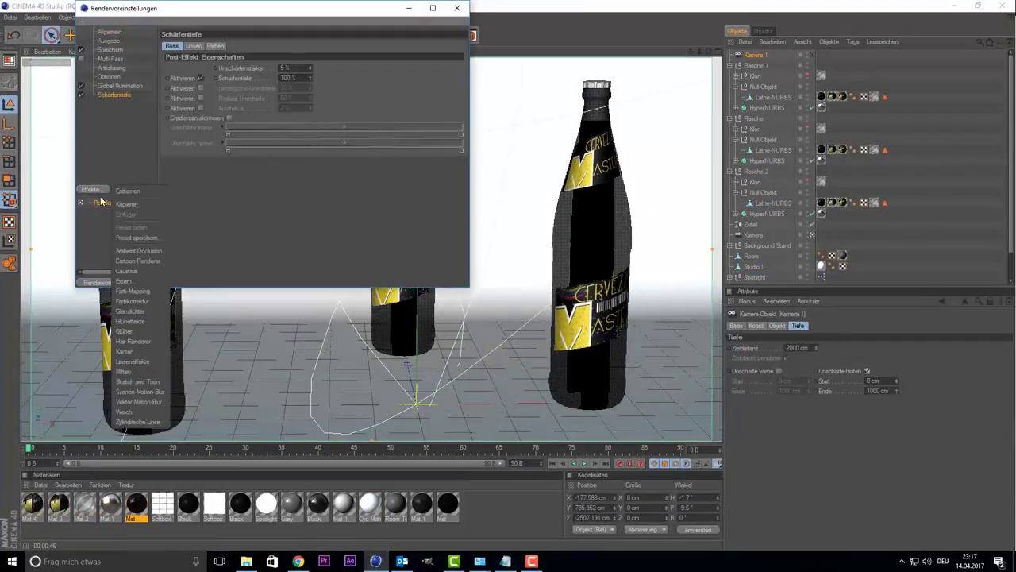
{"action": "left_click", "coordinate": [457, 7]}
Darken the glass material's gradient knot to R76 G36 B5
{"action": "left_click", "coordinate": [822, 75]}
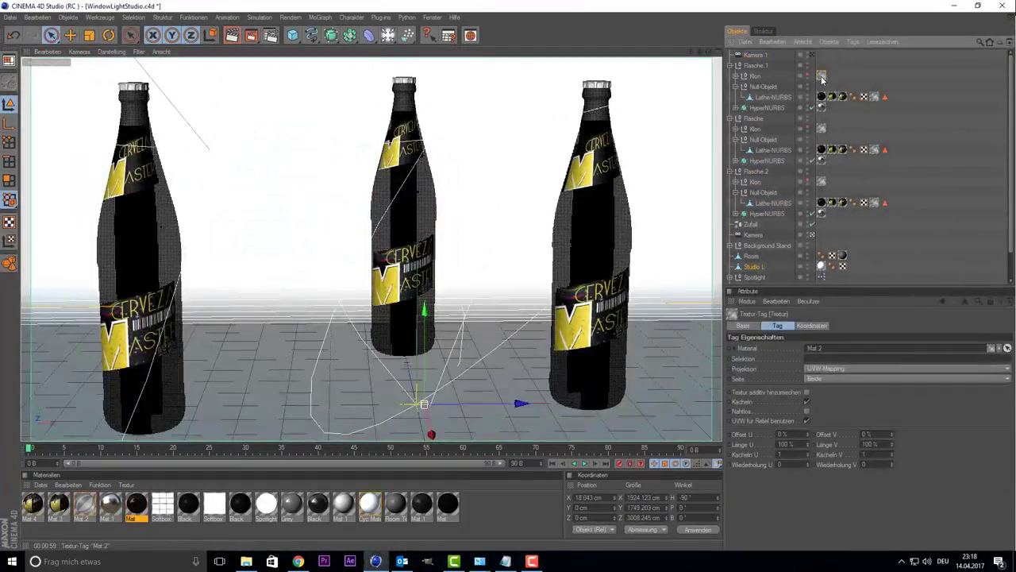
{"action": "double_click", "coordinate": [822, 128]}
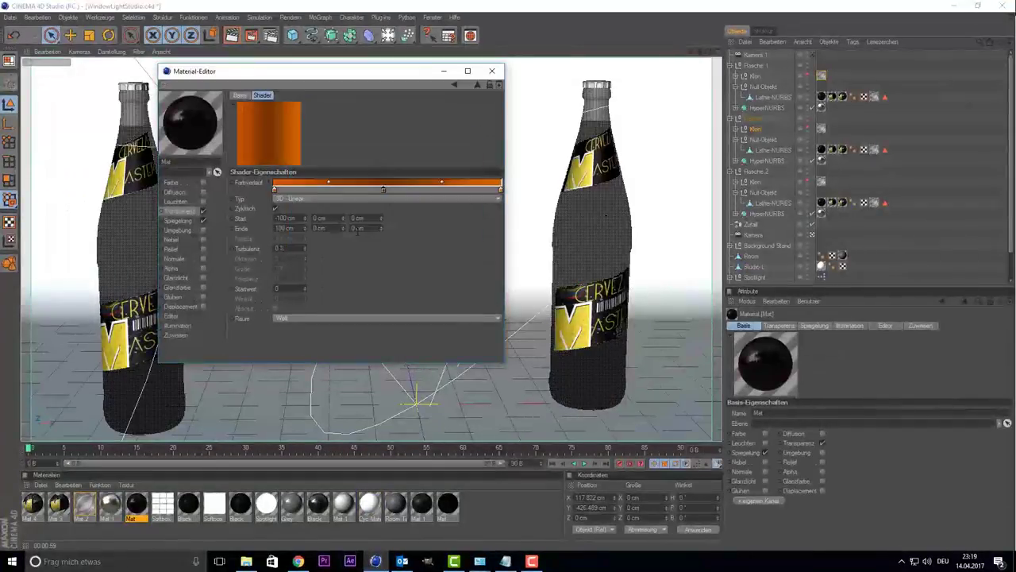
{"action": "double_click", "coordinate": [274, 189]}
{"action": "left_click", "coordinate": [383, 189]}
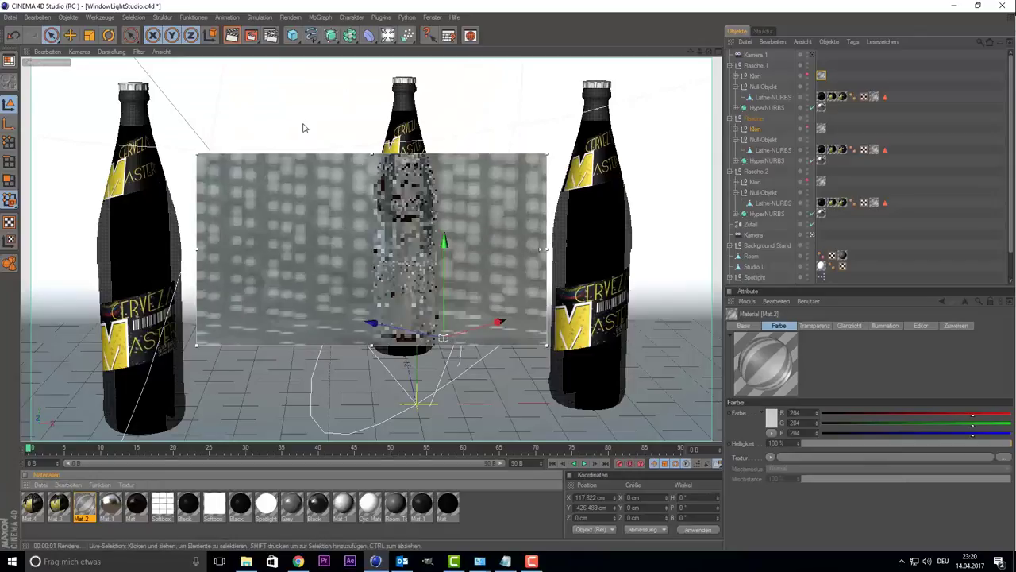
Enable Ambient Occlusion in the render settings
{"action": "key", "text": "ctrl+b"}
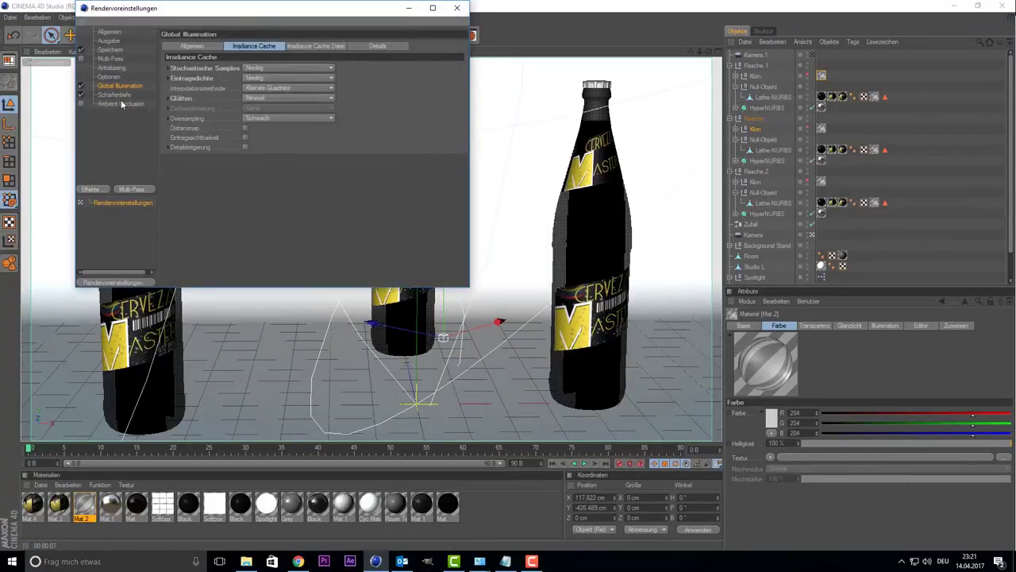
{"action": "left_click", "coordinate": [122, 104]}
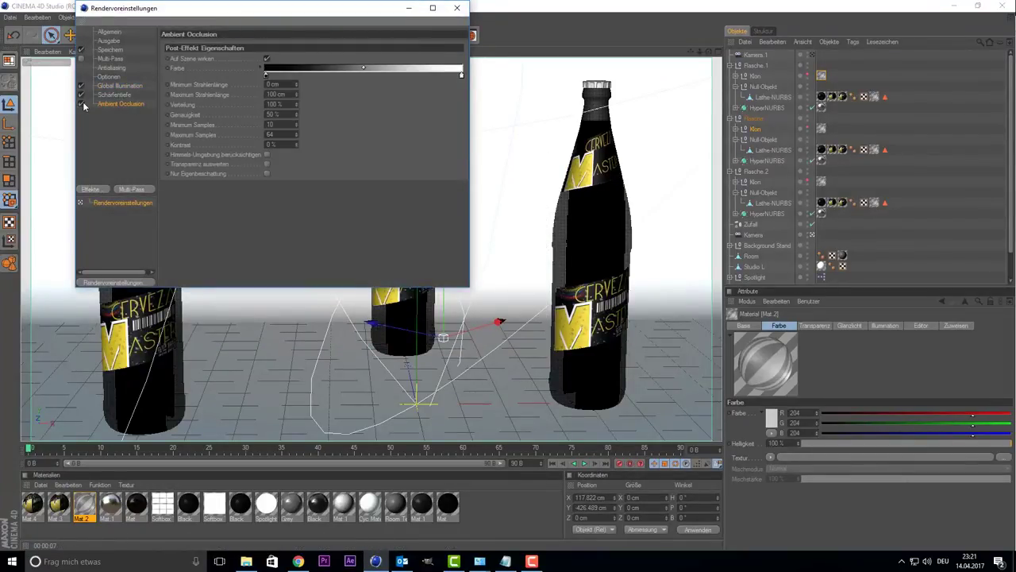
{"action": "left_click", "coordinate": [457, 8]}
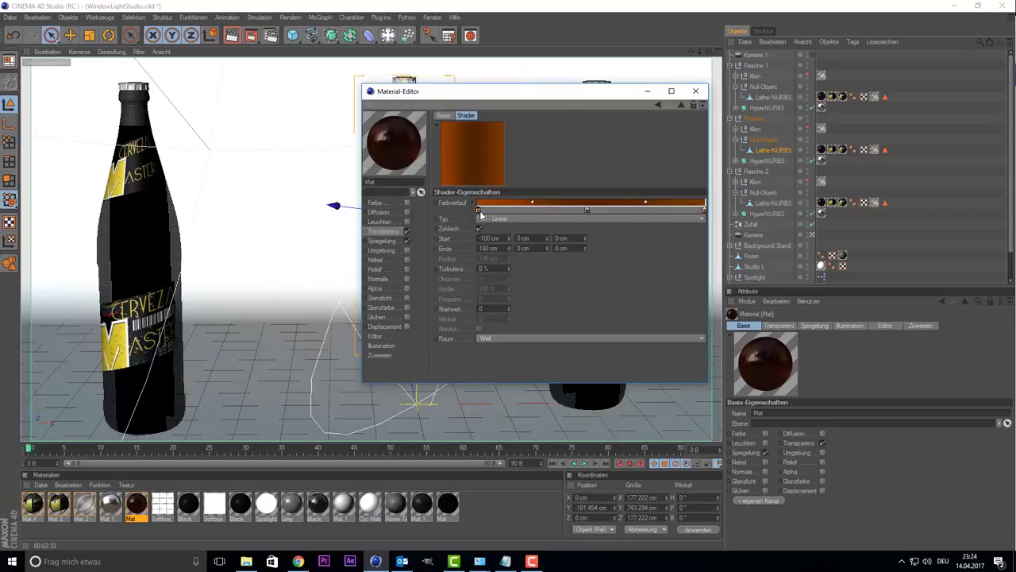
Enable the luminance gradient, output the render as JPEG, and darken midtones with Curves
{"action": "left_click", "coordinate": [174, 201]}
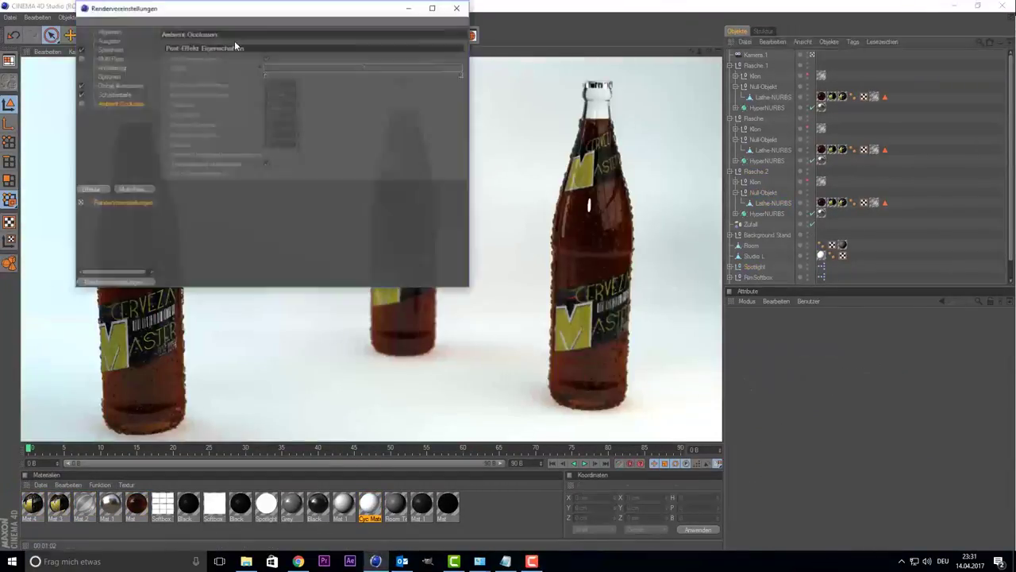
{"action": "left_click", "coordinate": [111, 49]}
{"action": "left_click", "coordinate": [266, 74]}
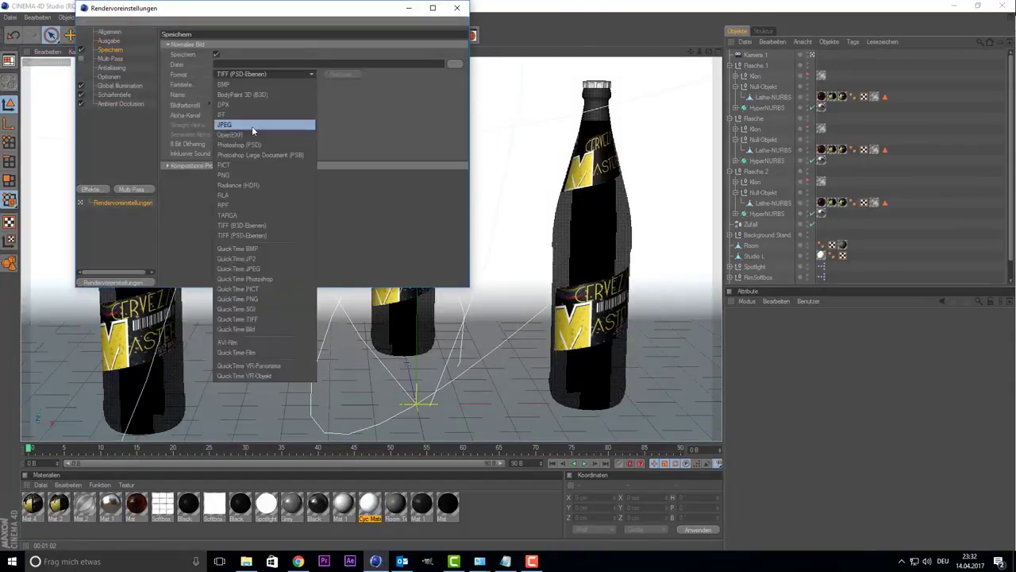
{"action": "type", "text": "Thumpnail"}
{"action": "key", "text": "Return"}
{"action": "left_click", "coordinate": [109, 40]}
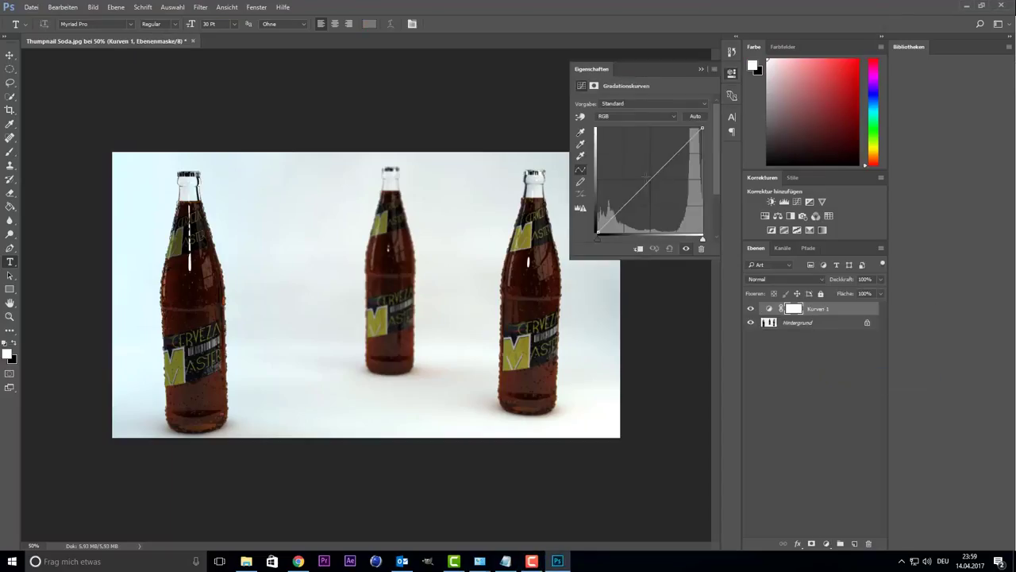
{"action": "mouse_move", "coordinate": [648, 176]}
{"action": "left_mouse_down"}
{"action": "mouse_move", "coordinate": [650, 197]}
{"action": "mouse_move", "coordinate": [651, 185]}
{"action": "left_mouse_up"}
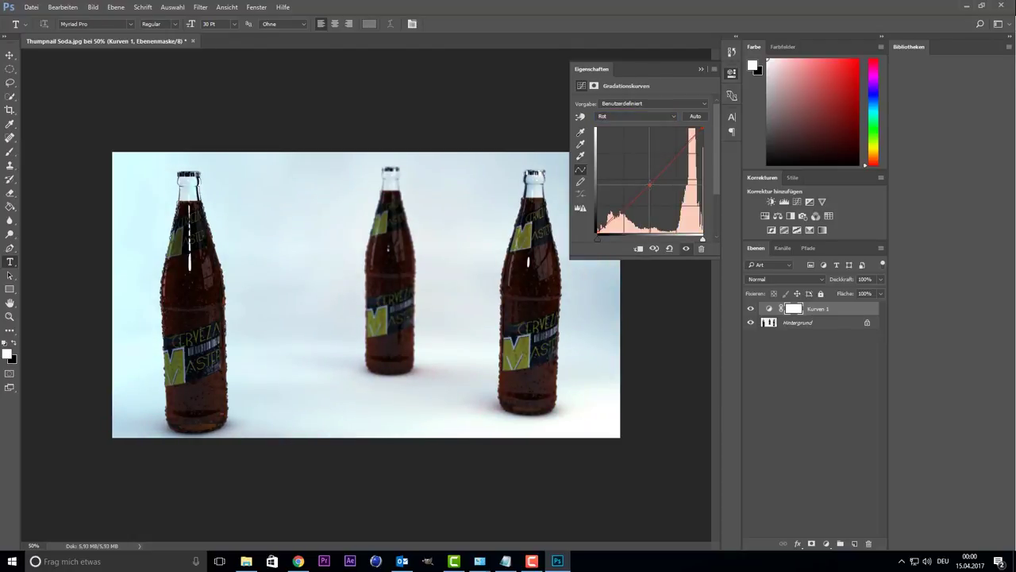
Save the colour-graded image, overwriting the existing file
{"action": "key", "text": "ctrl+shift+s"}
{"action": "key", "text": "Return"}
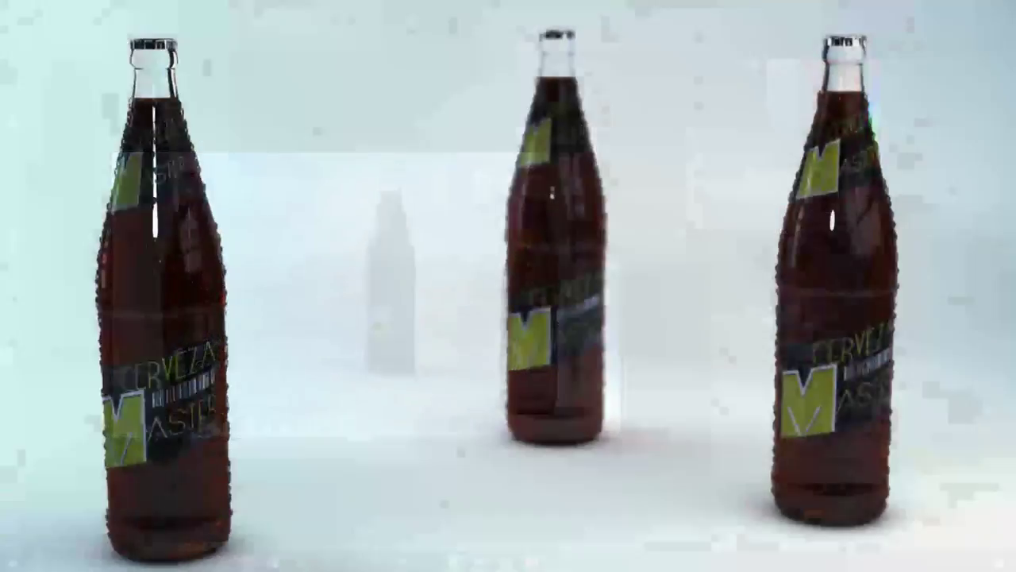